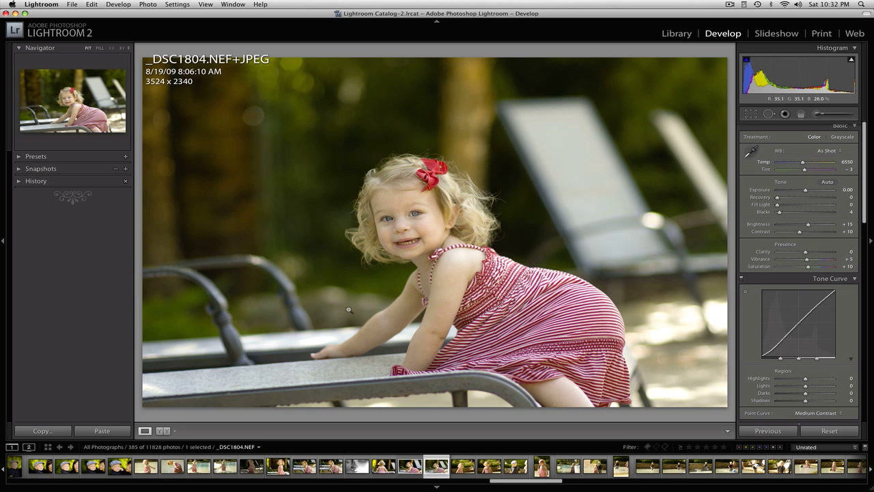
- Straighten the unedited photo of the girl by 4.60 degrees and crop it tighter around her, keeping the original aspect
key(Right)
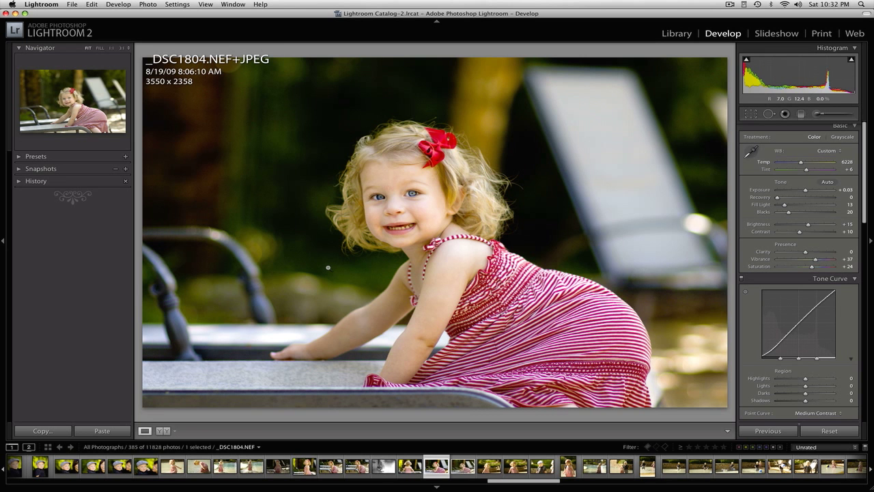
key(Right)
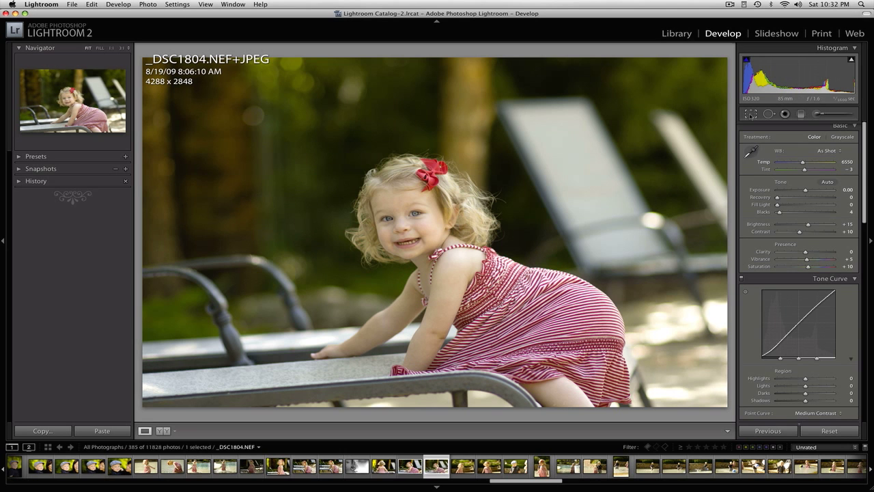
click(751, 115)
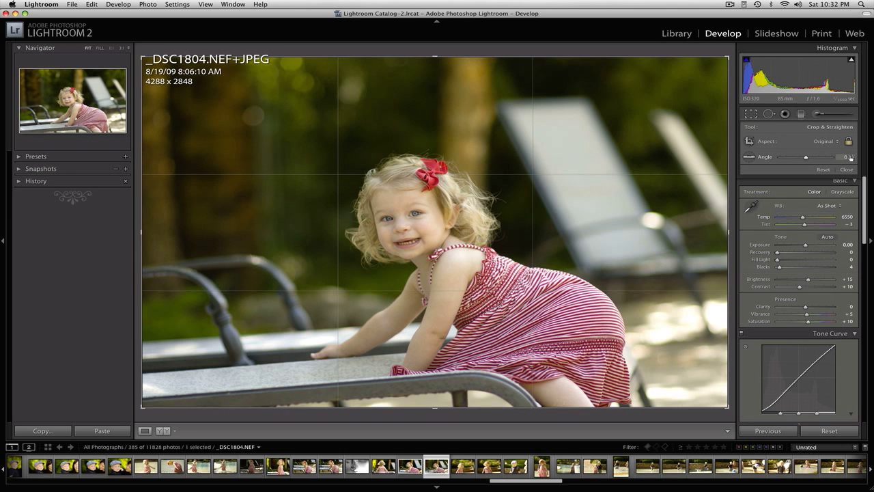
drag(850, 158, 873, 158)
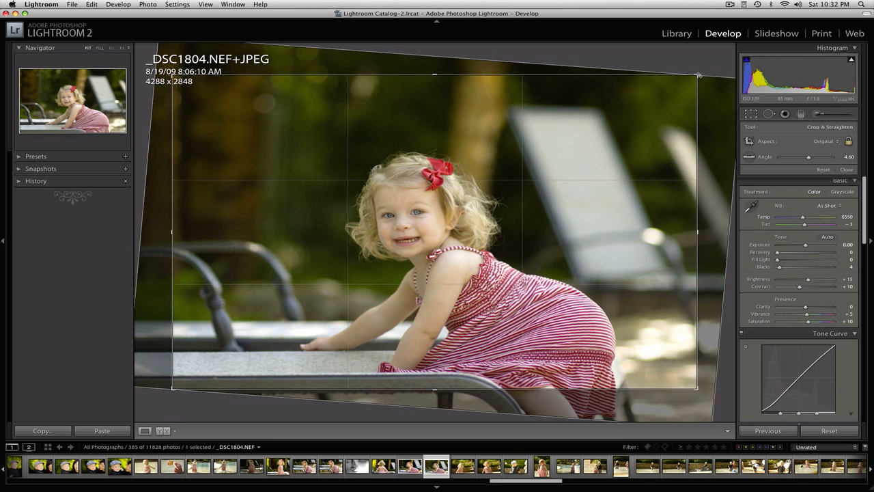
drag(697, 75, 694, 83)
drag(599, 130, 565, 130)
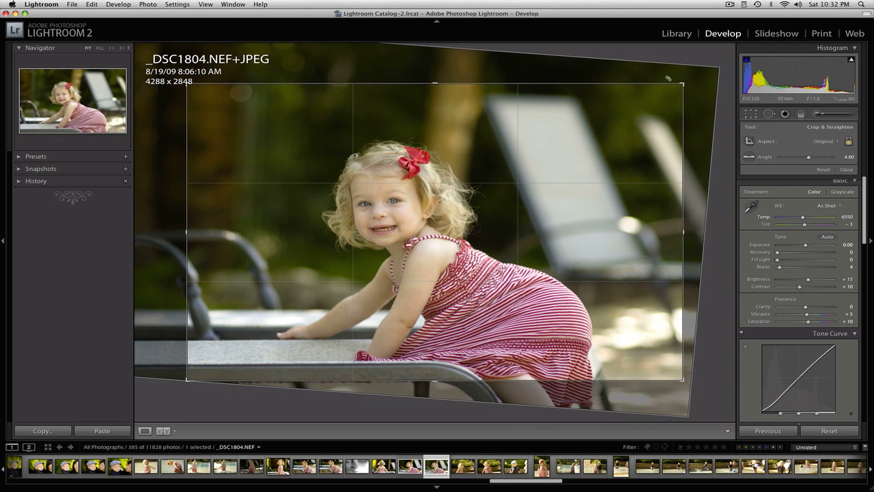
drag(682, 84, 678, 87)
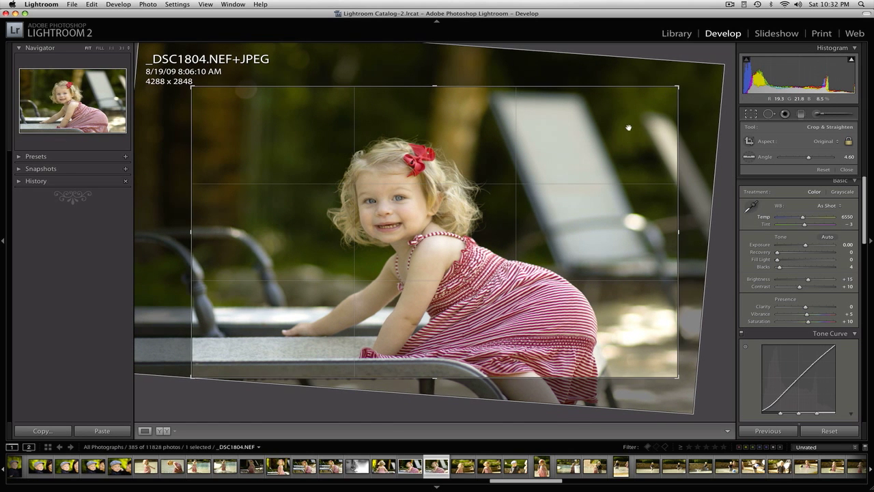
drag(625, 128, 625, 130)
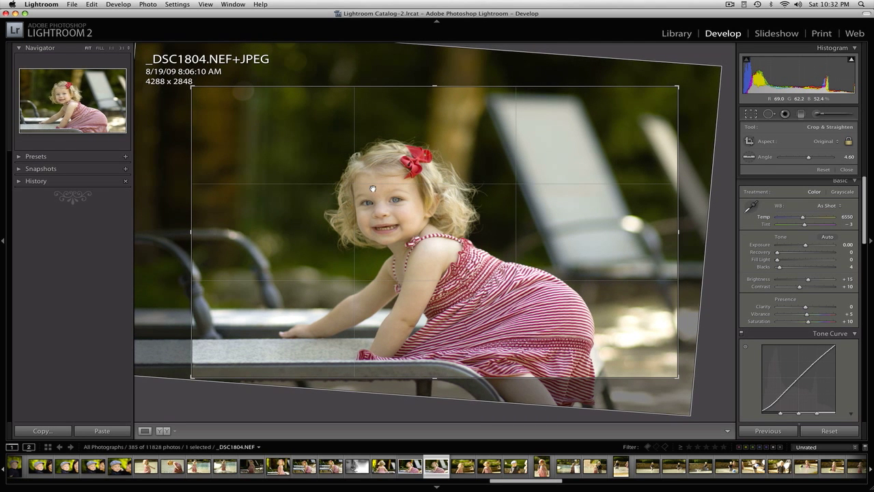
key(Return)
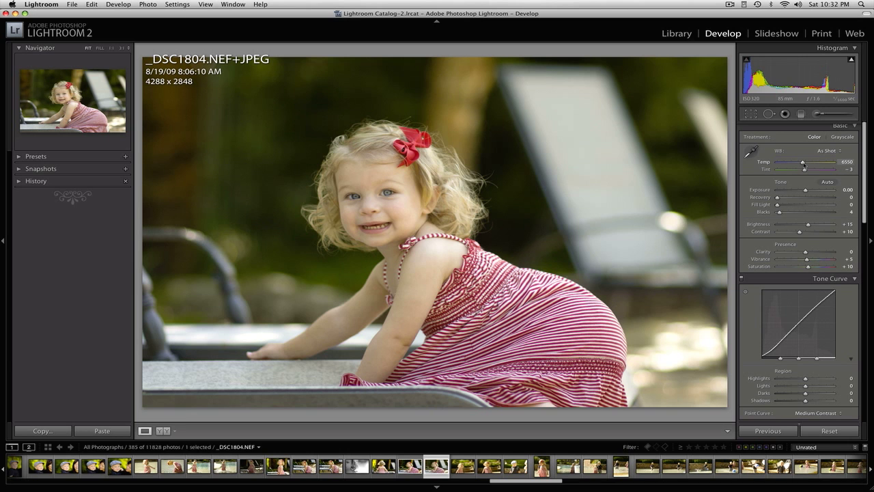
- Set the photo's Temp to 6228, Tint to +6, Fill Light to 11, Blacks to 20, Vibrance to +37 and Saturation to +24
drag(803, 164, 801, 164)
drag(802, 164, 807, 172)
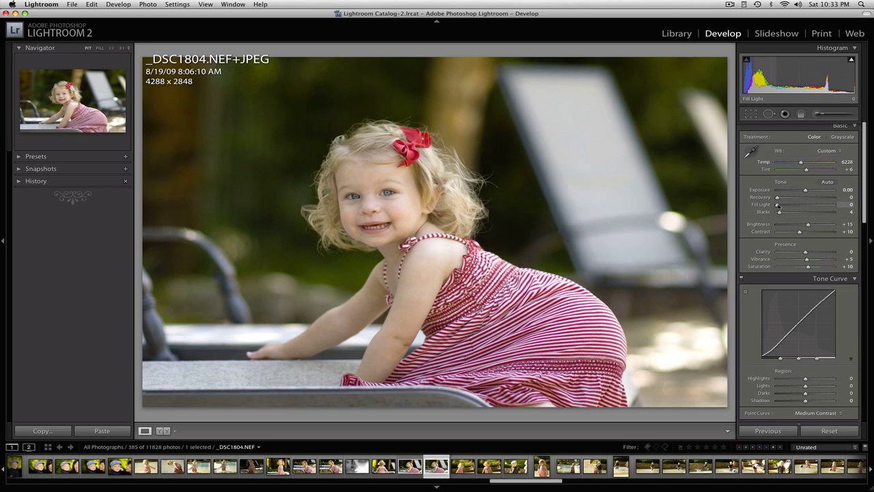
drag(781, 205, 788, 213)
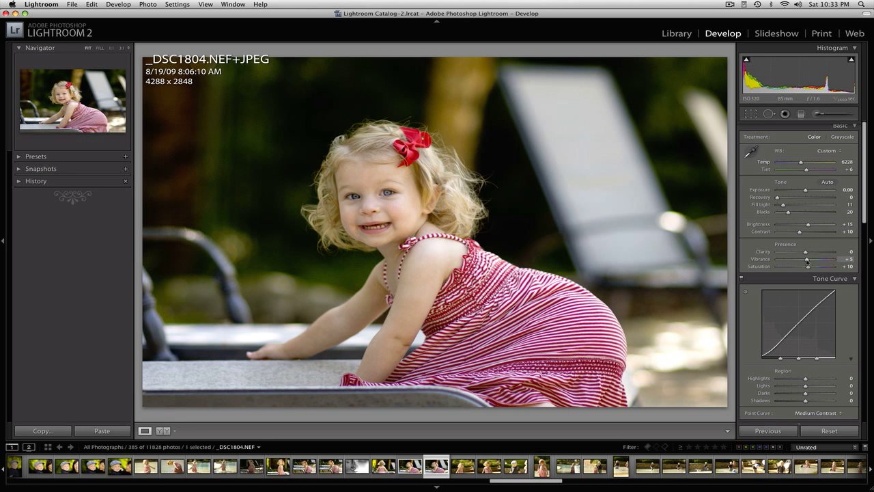
drag(806, 260, 816, 265)
drag(812, 269, 812, 269)
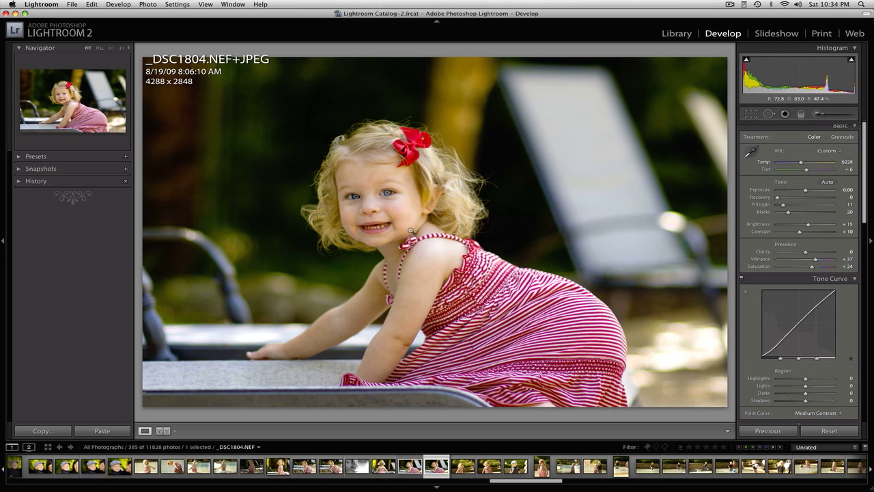
- Set up an Adjustment Brush with Exposure 0, Brightness 28, Contrast 14, Clarity 25 and Sharpness 39
click(826, 114)
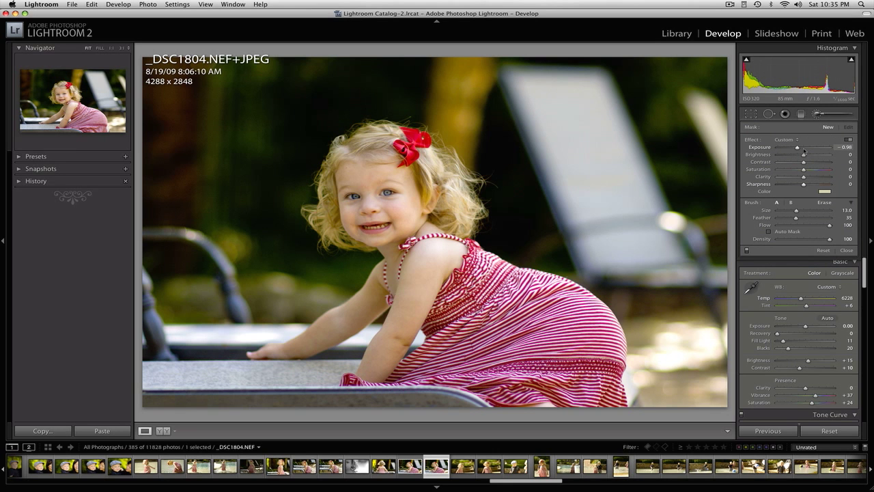
click(845, 147)
text(0)
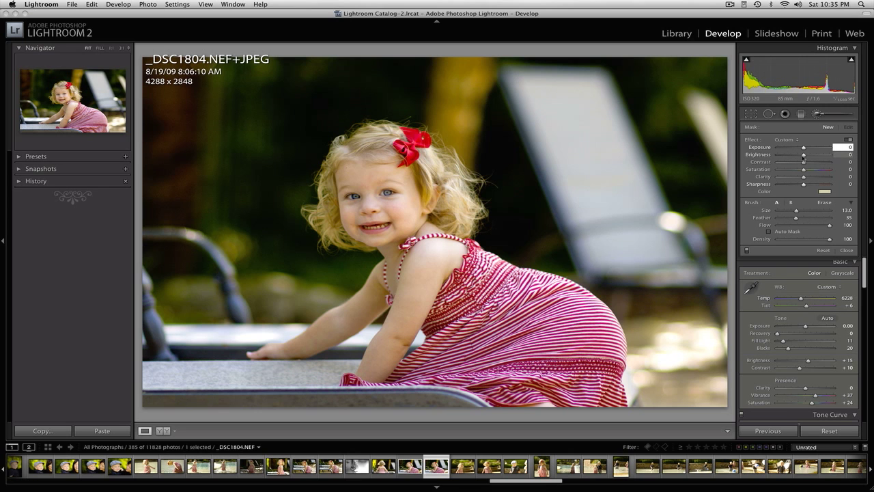
drag(802, 156, 807, 156)
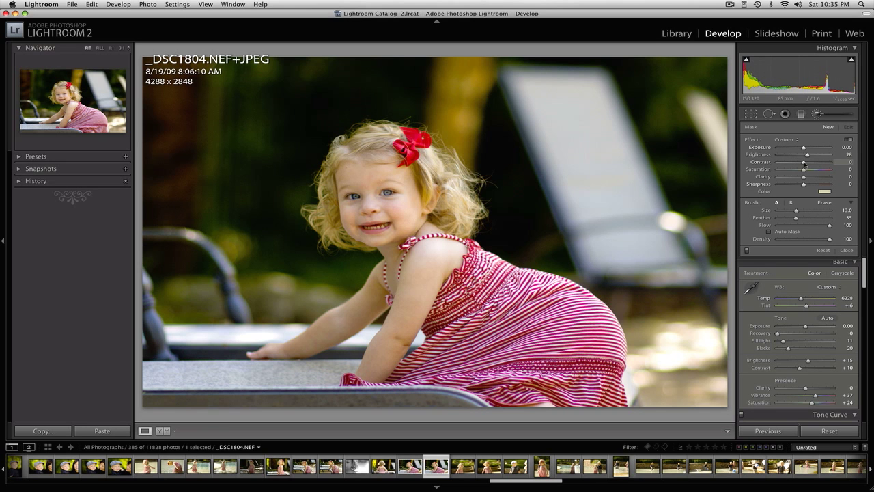
drag(803, 163, 808, 164)
drag(803, 177, 809, 177)
drag(804, 185, 812, 185)
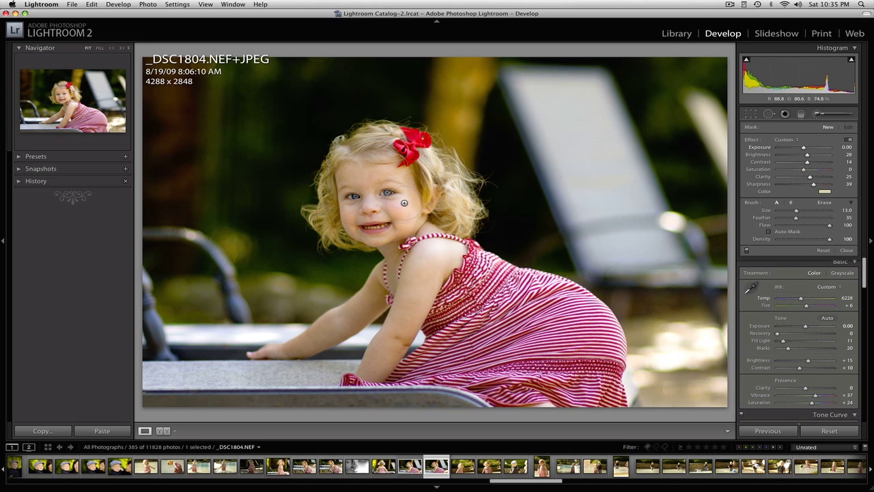
- Make the brush color neutral with hue 277 and saturation 0, and paint the adjustment over the girl's face, shoulder and arm
click(825, 192)
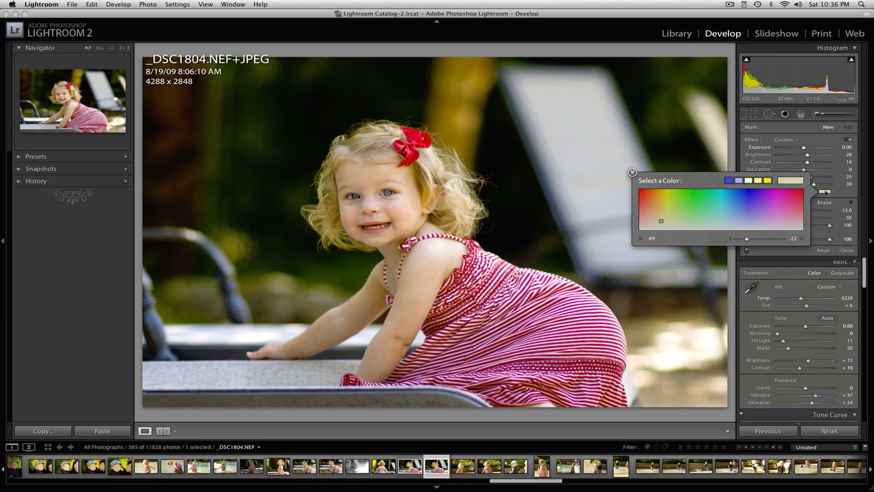
drag(770, 219, 765, 231)
click(827, 192)
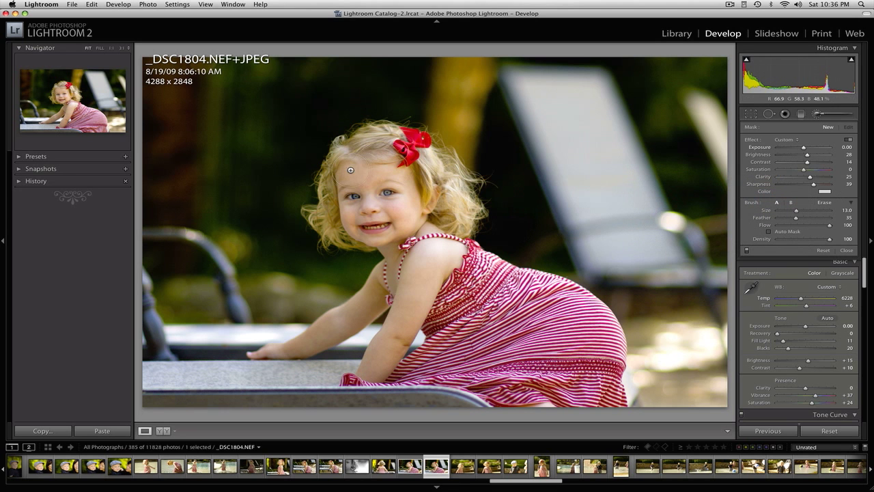
mouse_move(355, 194)
mouse_down()
mouse_move(376, 187)
mouse_move(335, 174)
mouse_move(357, 180)
mouse_move(383, 239)
mouse_move(419, 191)
mouse_move(381, 159)
mouse_up()
mouse_move(399, 231)
mouse_down()
mouse_move(431, 254)
mouse_move(413, 273)
mouse_move(389, 345)
mouse_move(398, 374)
mouse_move(365, 335)
mouse_move(391, 378)
mouse_move(350, 380)
mouse_move(372, 390)
mouse_up()
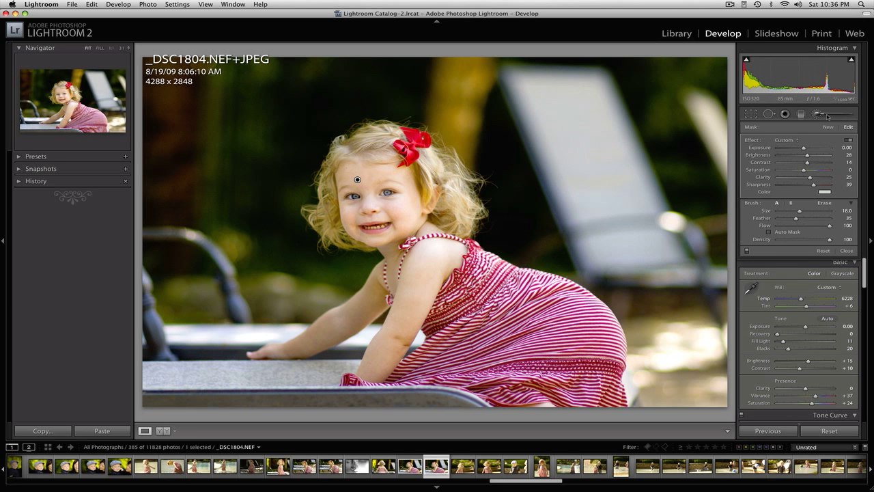
click(826, 116)
- Set up a new Adjustment Brush for the eyes with Exposure −0.28, Brightness 32, Contrast 53, Saturation 7, Clarity 0 and Sharpness 14
click(367, 205)
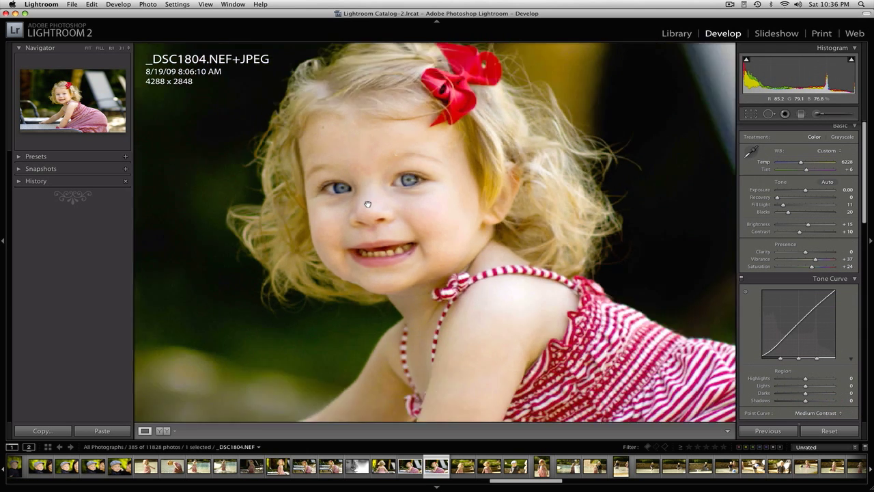
drag(370, 203, 423, 226)
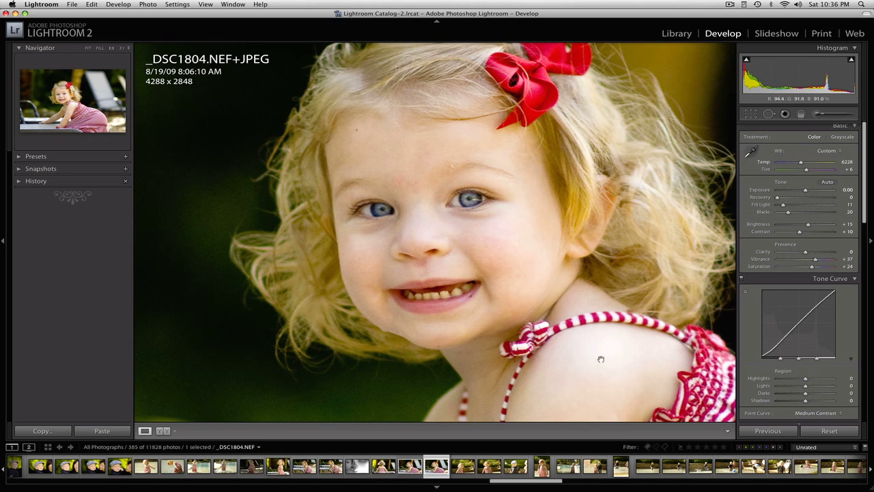
click(518, 304)
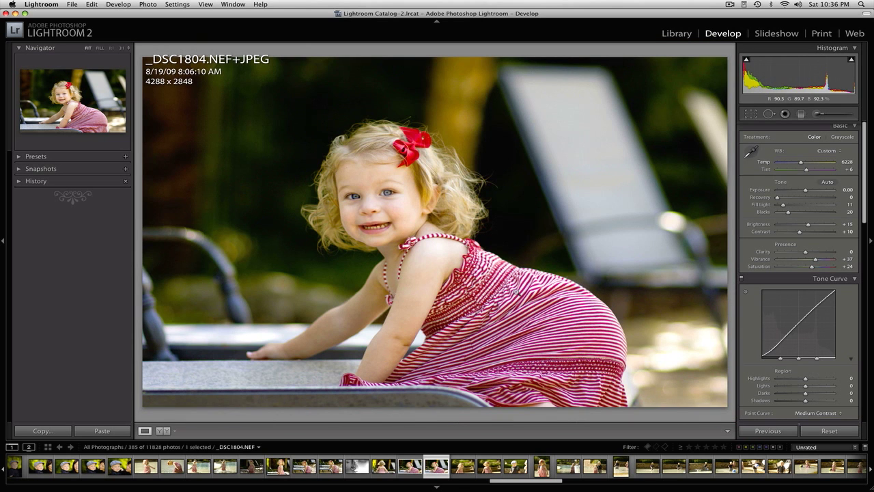
click(387, 194)
drag(405, 195, 481, 232)
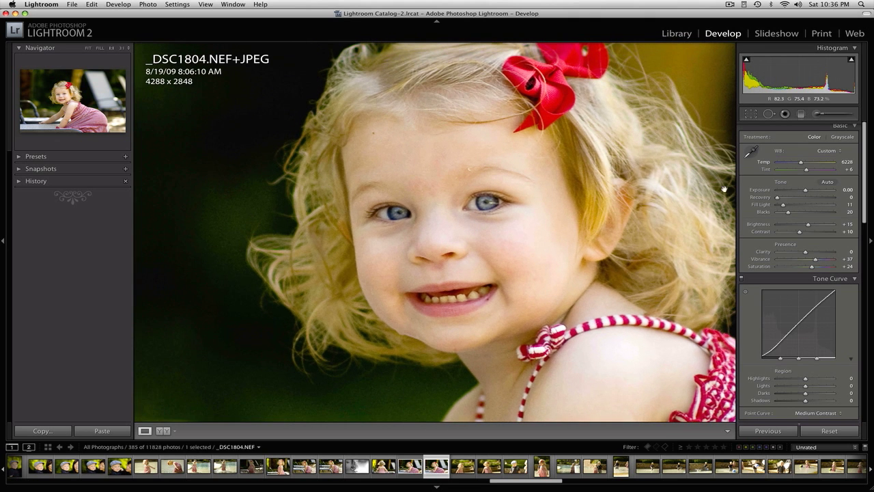
click(817, 114)
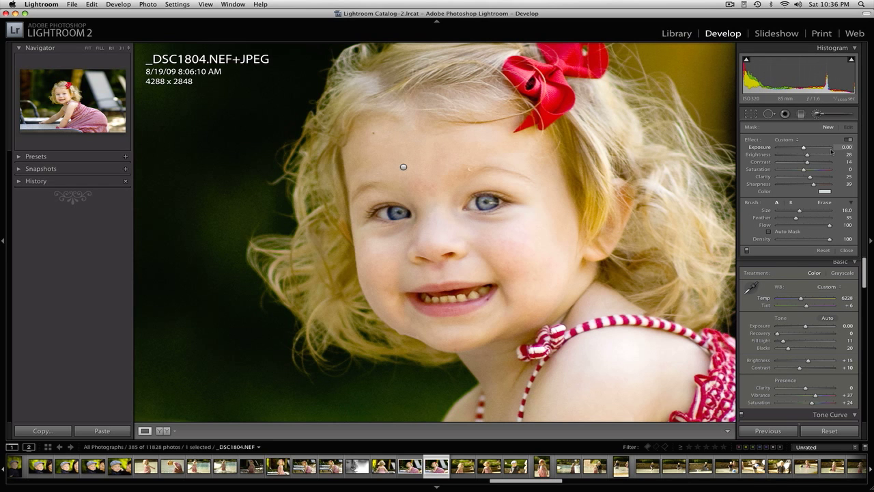
drag(805, 149, 803, 149)
click(842, 156)
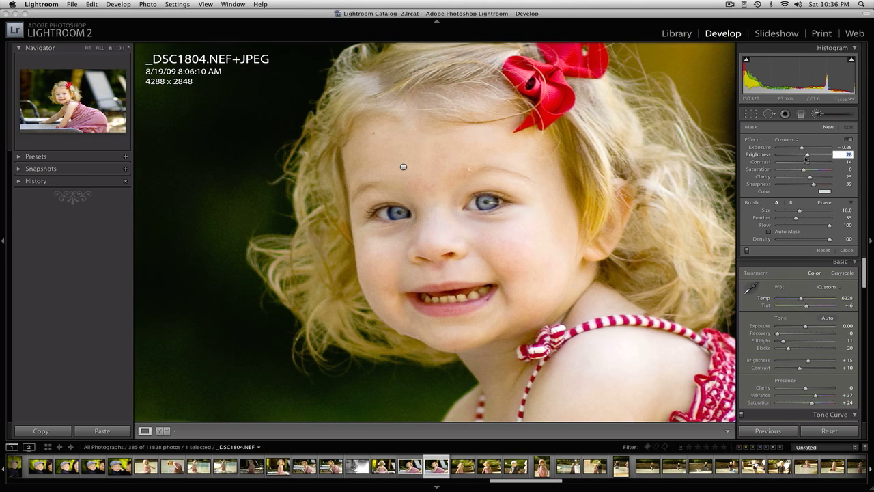
click(808, 157)
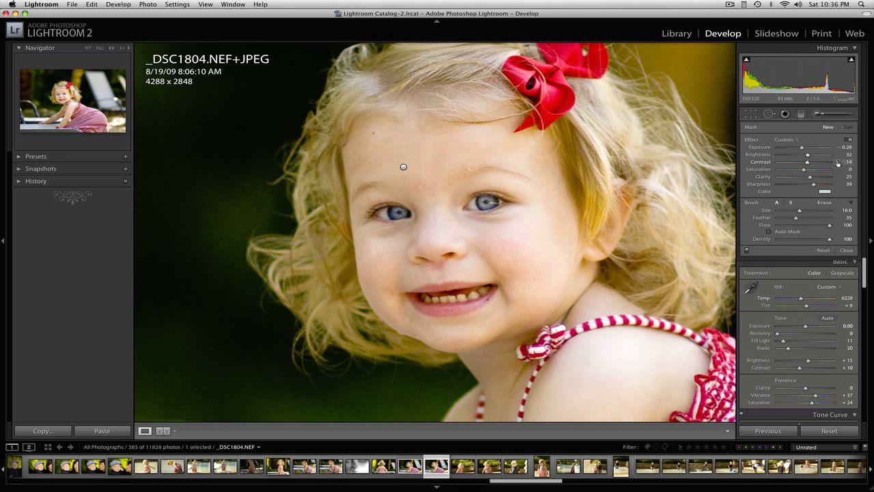
mouse_move(808, 162)
mouse_down()
mouse_move(819, 165)
mouse_move(804, 172)
mouse_up()
drag(810, 178, 805, 178)
drag(813, 184, 807, 187)
- Change the Adjustment Brush's color tint to a pale blue
click(829, 195)
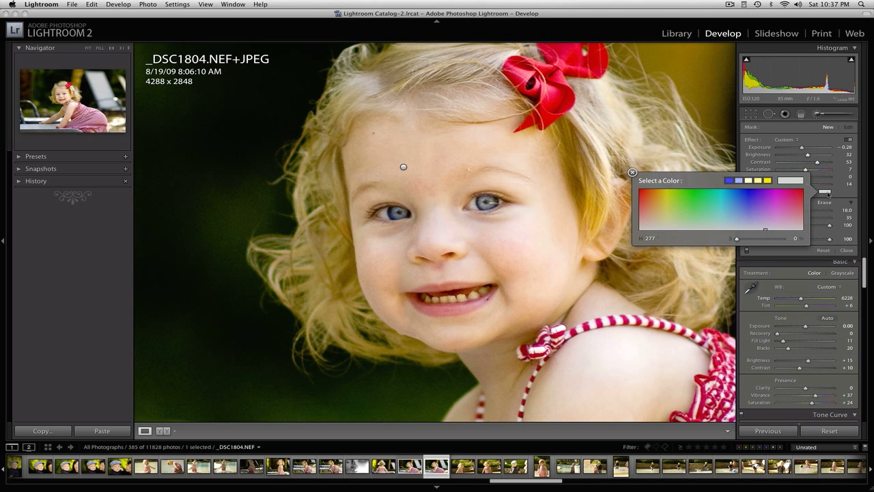
click(743, 221)
drag(744, 221, 733, 220)
click(847, 198)
- Paint the adjustment onto both irises with a size 4.0 brush, trying other exposures before settling on −0.28
scroll(505, 191, down, 4)
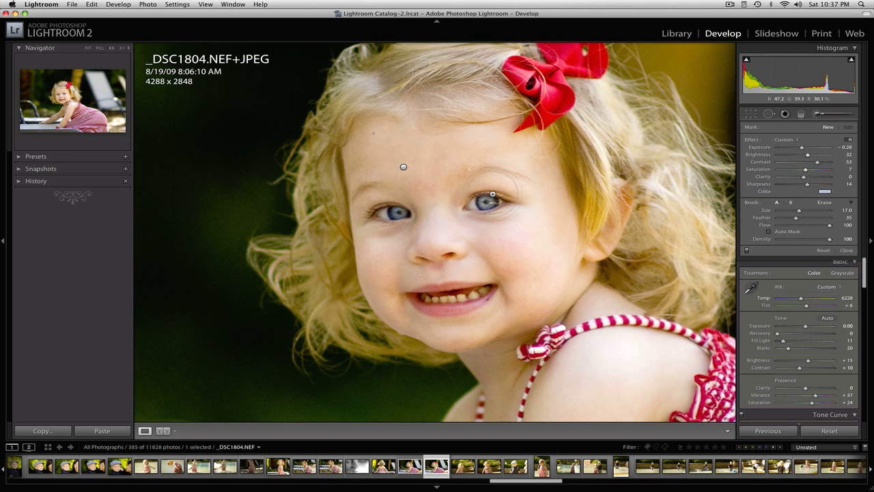
scroll(483, 203, down, 5)
drag(474, 204, 474, 204)
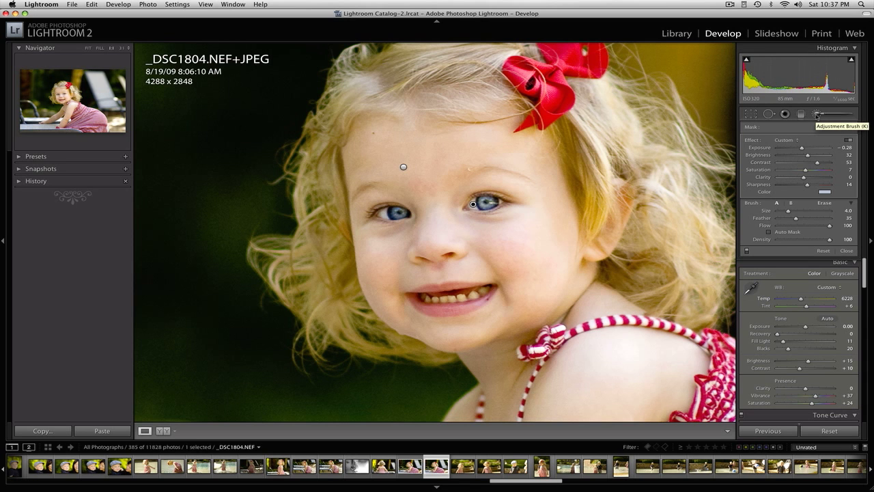
drag(804, 148, 808, 148)
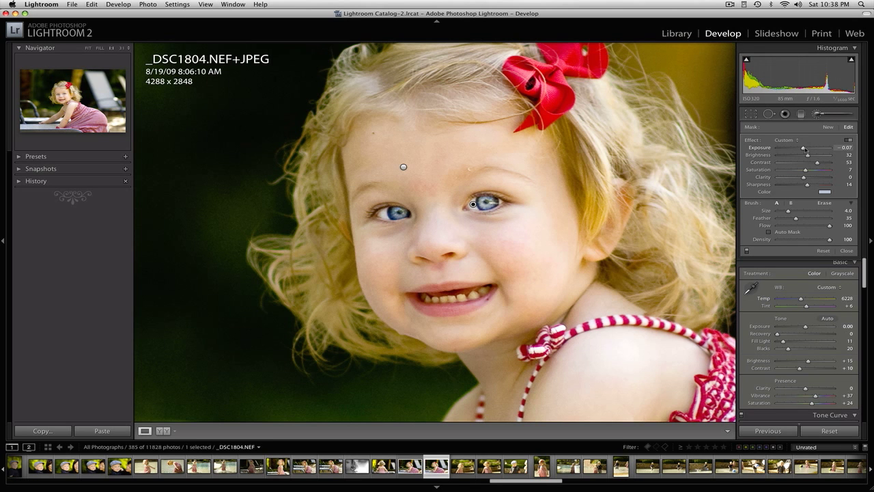
drag(804, 149, 803, 148)
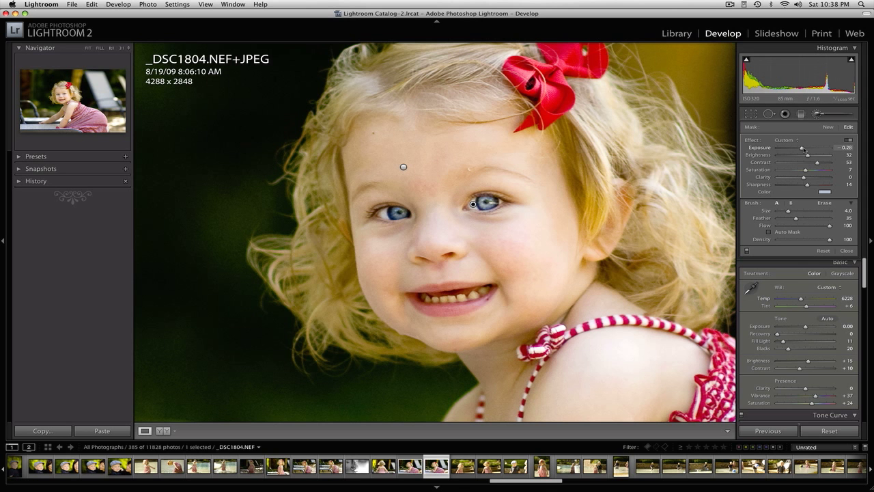
click(819, 114)
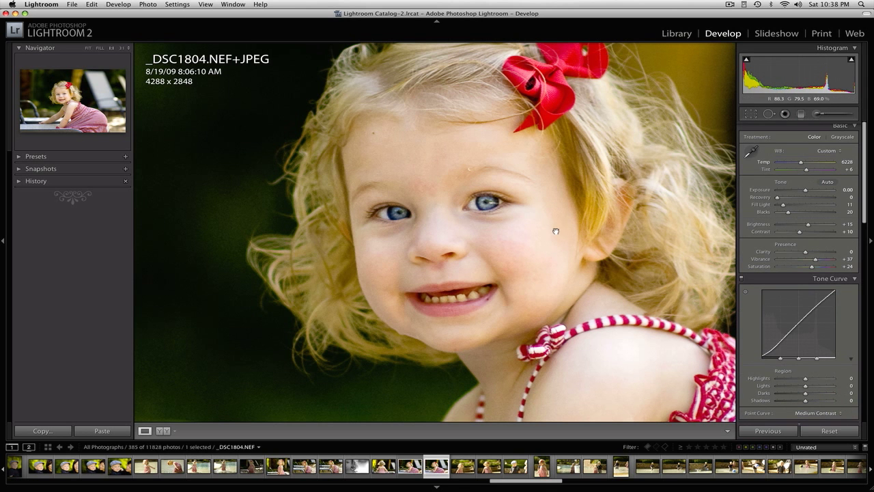
- Heal the skin blemish just above the eyebrow on the girl's forehead with a size 16 spot
click(507, 233)
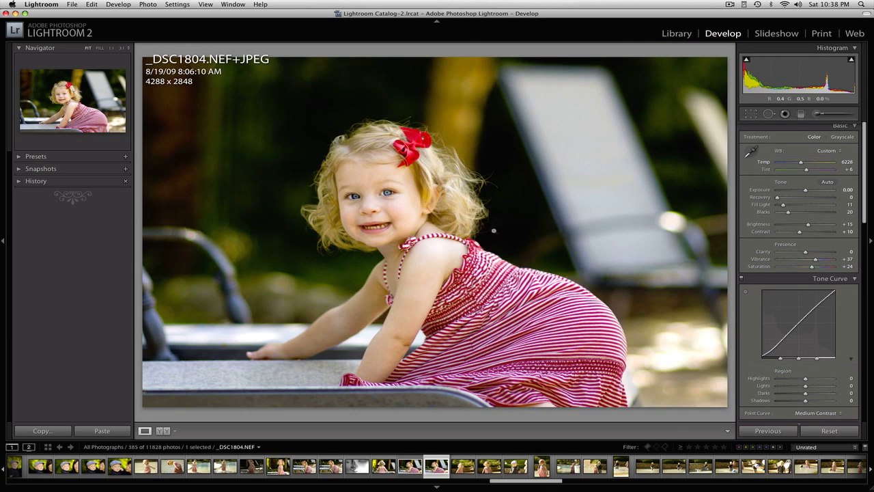
click(387, 204)
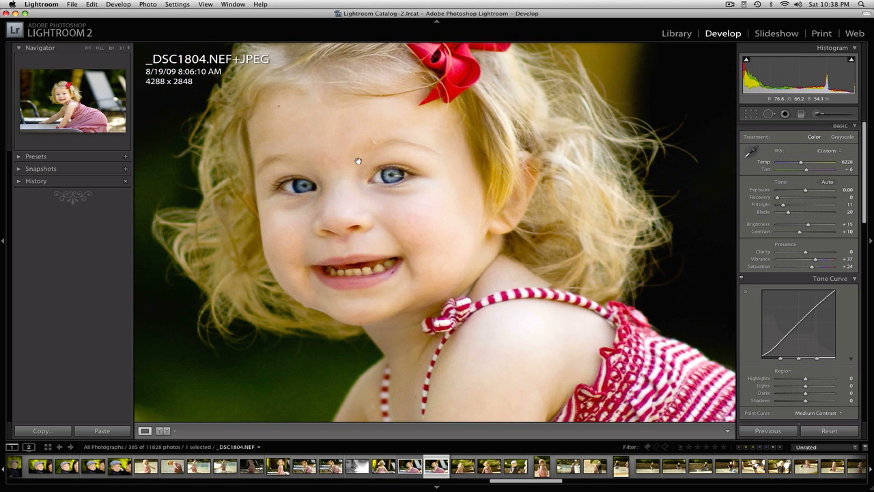
click(769, 114)
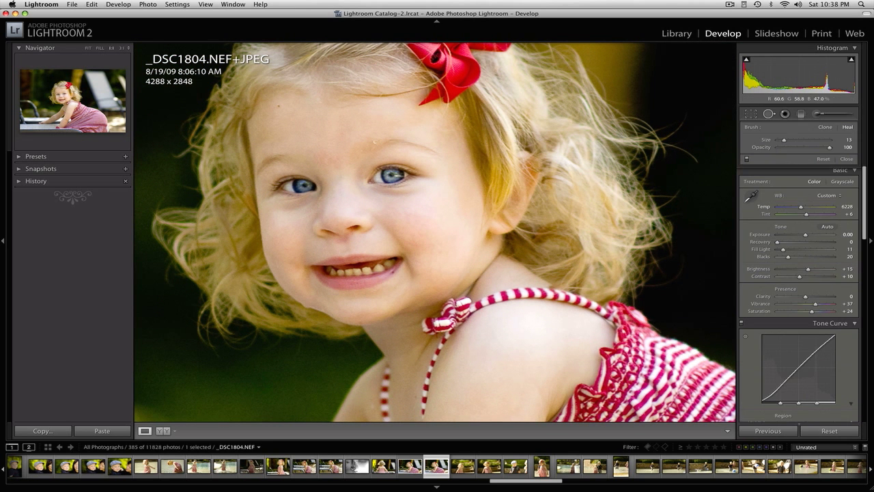
scroll(454, 214, up, 3)
click(374, 142)
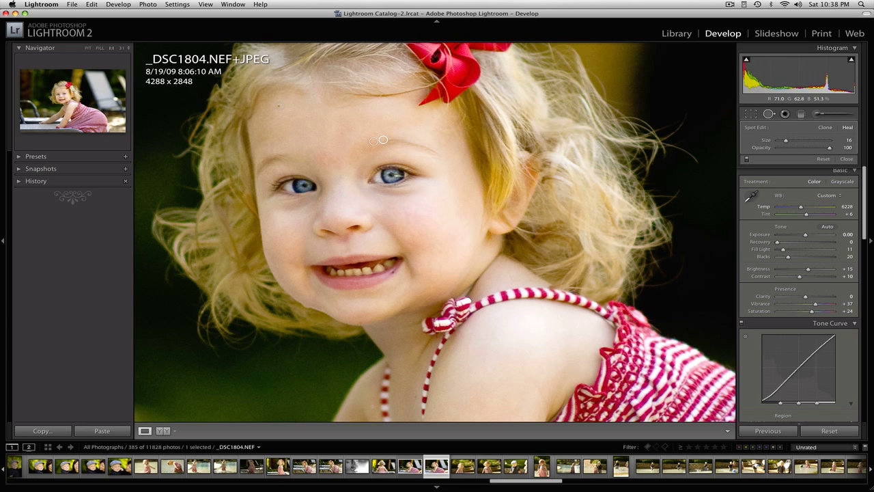
- Close spot healing and set up a new Adjustment Brush with Exposure −1.00 and Brightness, Contrast, Saturation and Sharpness at 0
click(768, 114)
click(577, 224)
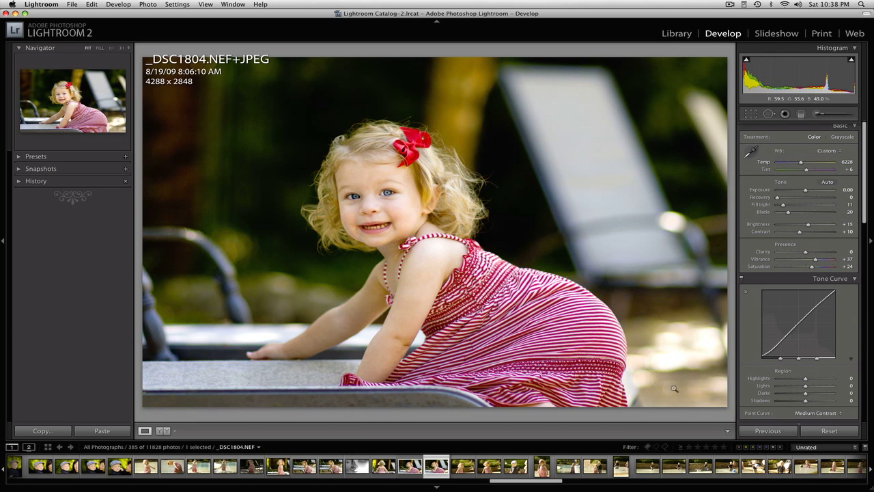
click(816, 116)
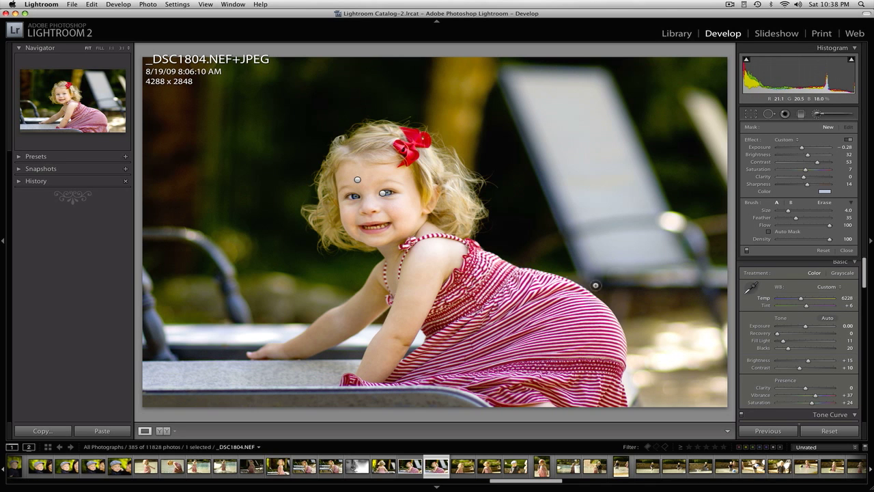
click(845, 145)
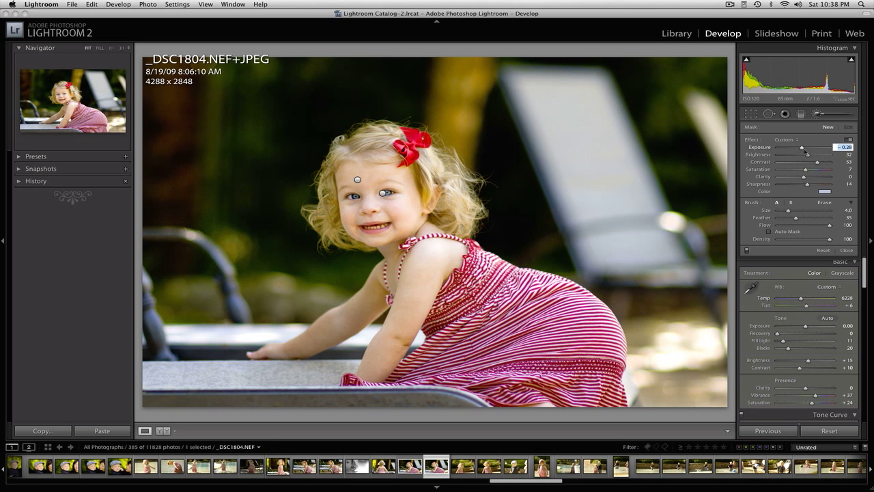
key(BackSpace)
text(-1)
key(Tab)
text(0)
key(Tab)
text(0)
key(Tab)
text(0)
click(849, 185)
text(0)
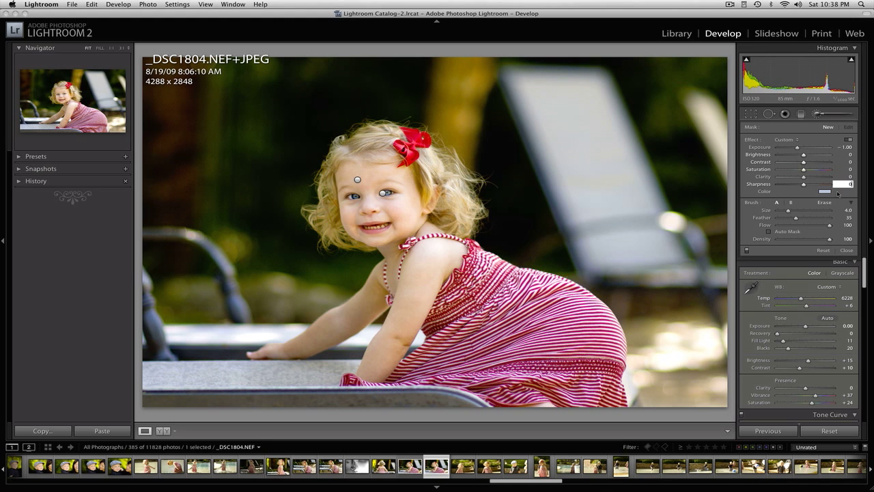
key(Return)
- Change the brush tint to yellow and paint over the bright background patch behind the girl's dress with a size 17.0 brush
drag(829, 193, 662, 209)
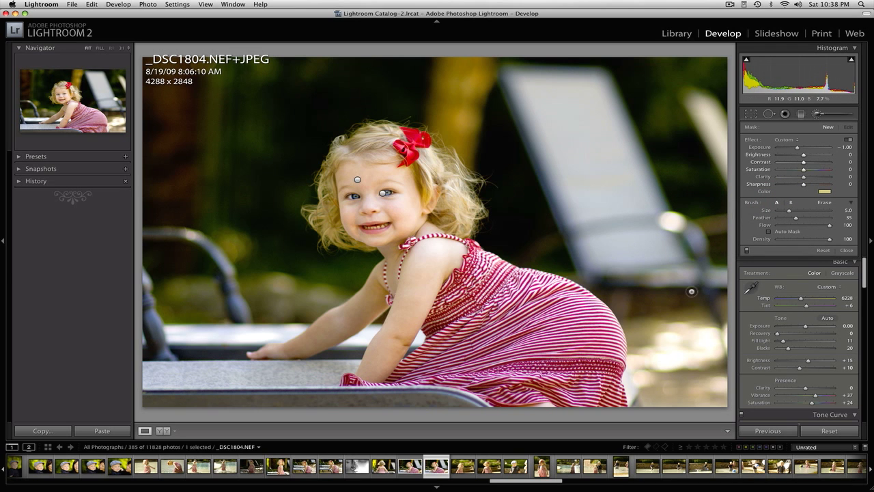
scroll(652, 336, up, 5)
mouse_move(650, 333)
mouse_down()
mouse_move(661, 391)
mouse_move(681, 390)
mouse_move(695, 326)
mouse_move(720, 352)
mouse_move(716, 399)
mouse_up()
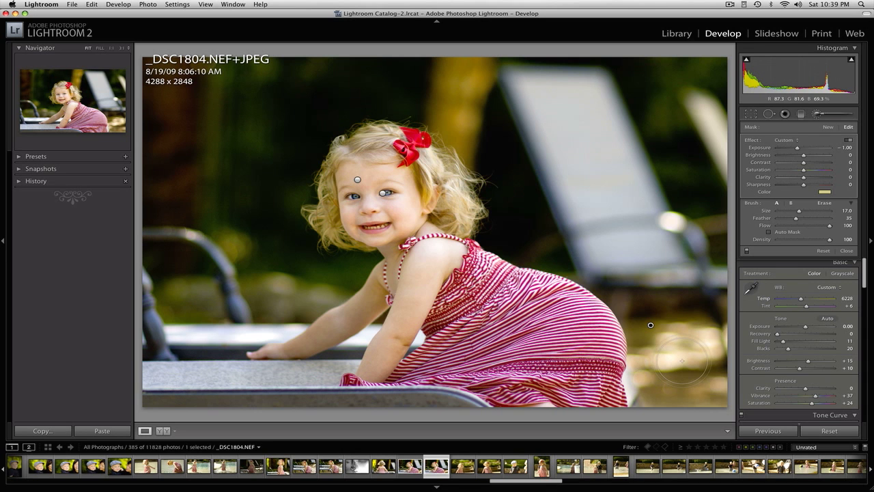
click(818, 114)
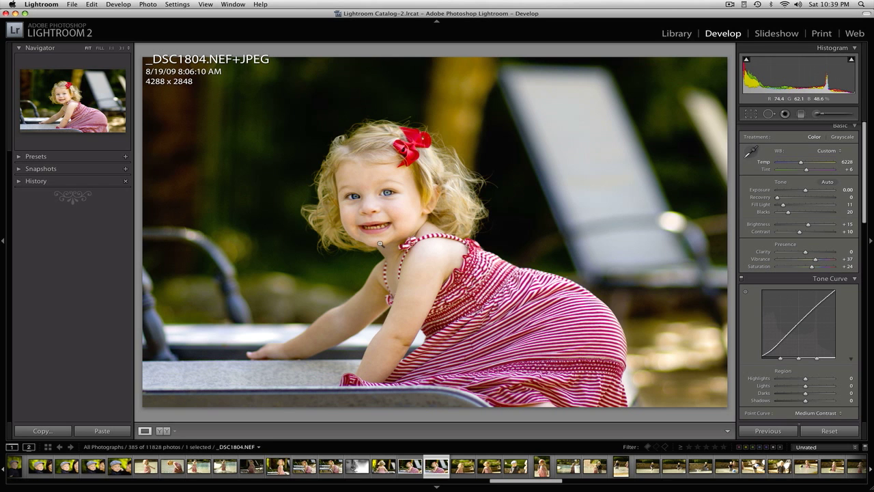
- Compare the edited portrait with the neighbouring version of the photo and examine the girl's face up close
key(Left)
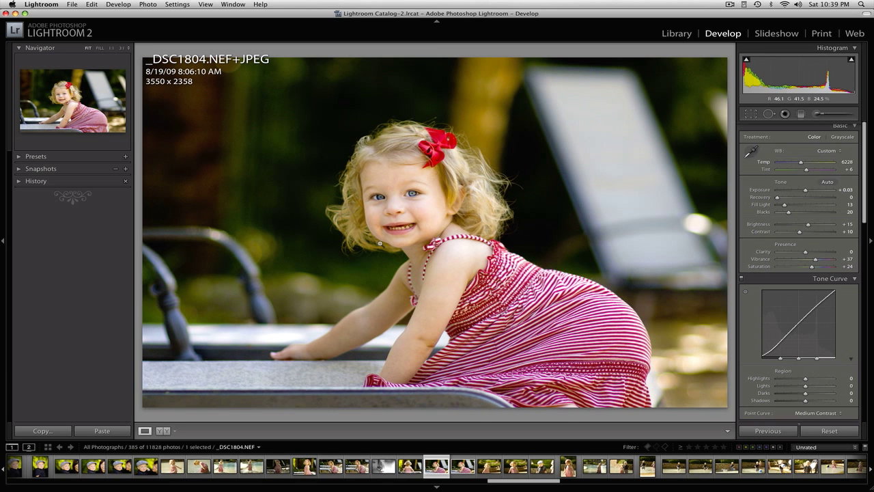
key(Right)
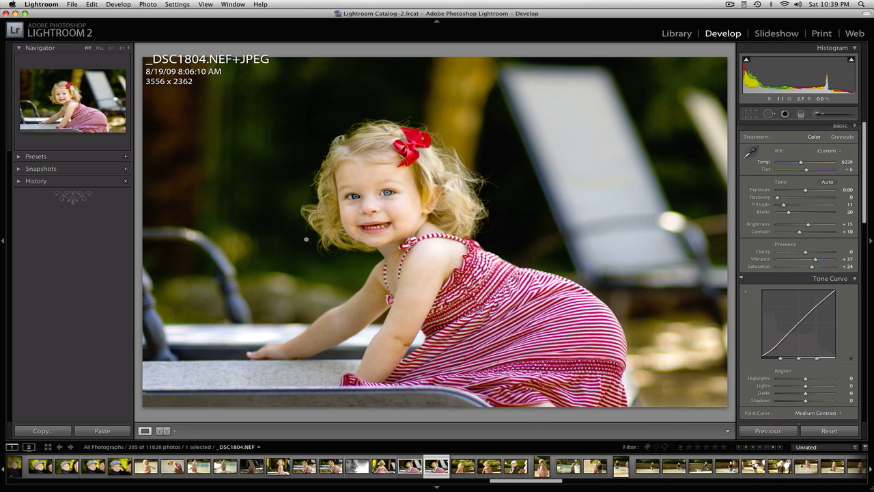
click(343, 220)
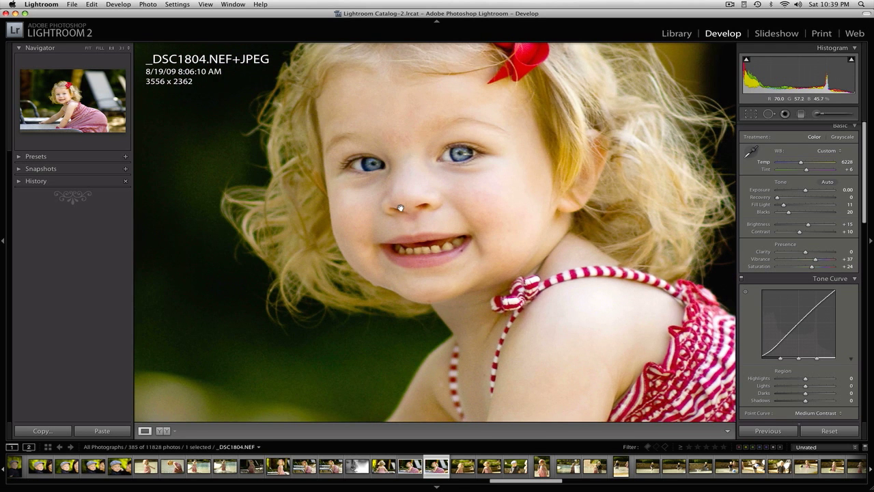
drag(404, 209, 411, 221)
click(410, 221)
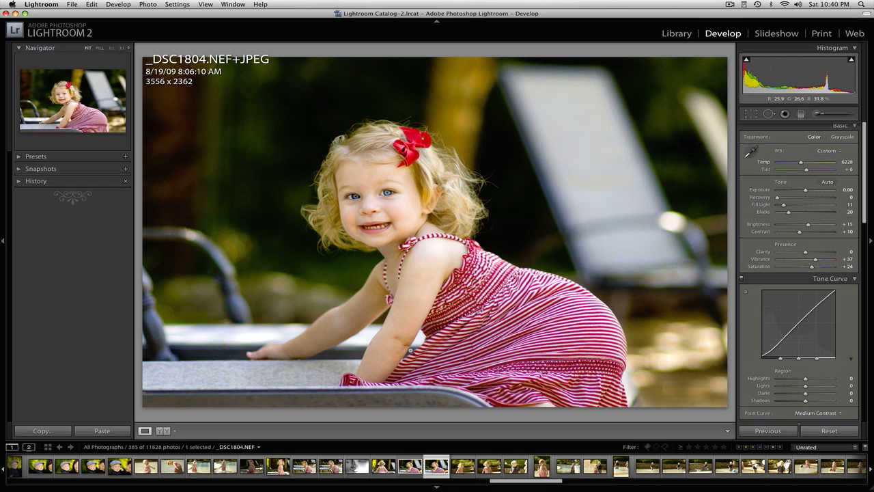
key(shift)
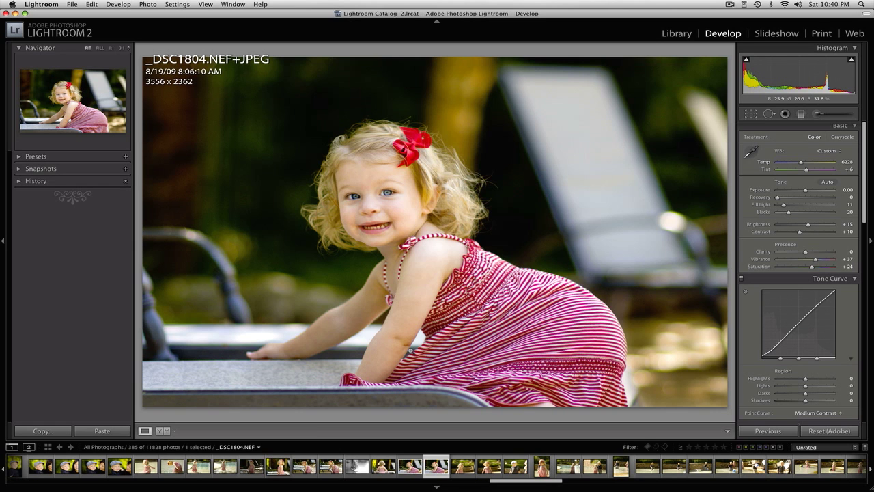